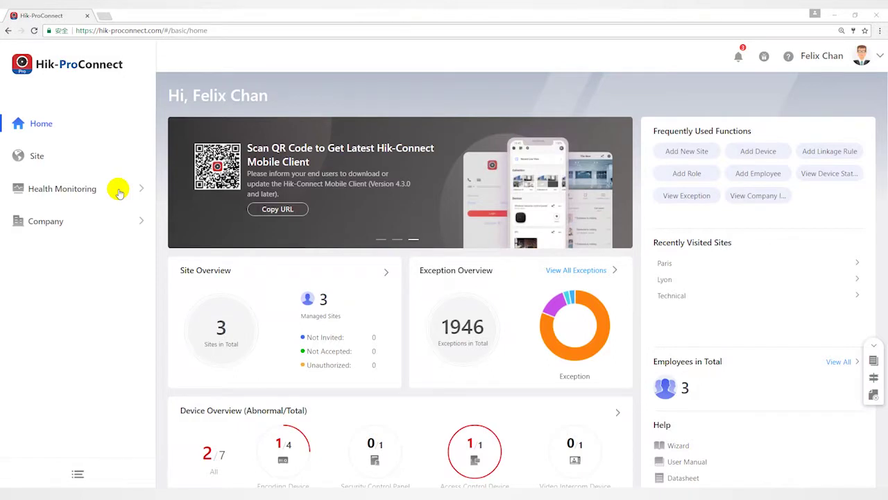
Open the Health Status page under Health Monitoring and review the encoding devices of all sites.
{"action": "left_click", "coordinate": [120, 193]}
{"action": "left_click", "coordinate": [77, 223]}
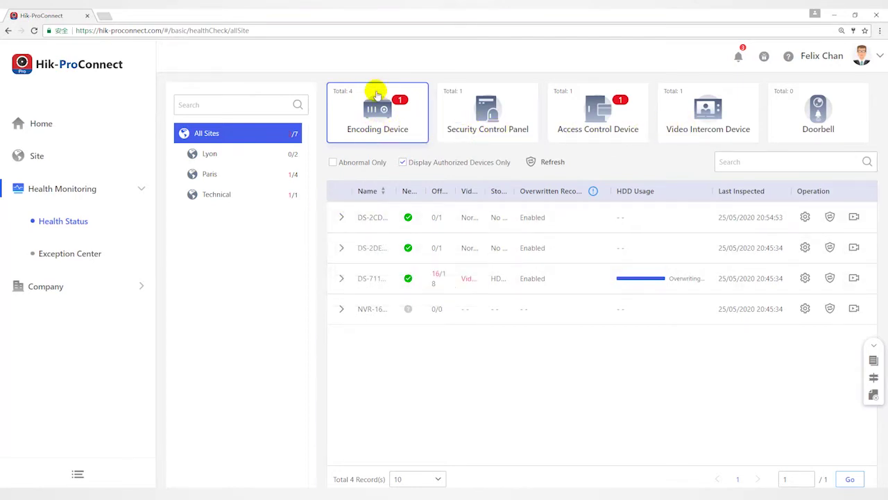
{"action": "left_click_drag", "start_coordinate": [354, 91], "coordinate": [333, 96]}
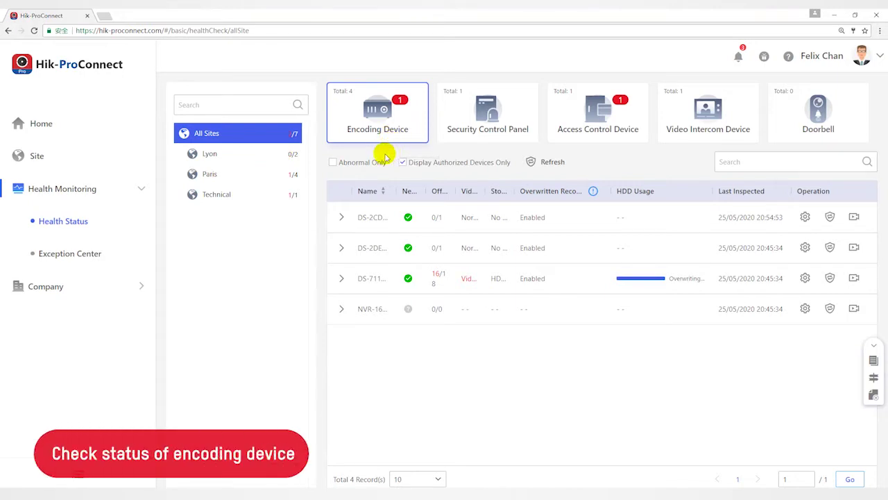
Look through the encoding device status columns and view the first device's type and firmware version.
{"action": "mouse_move", "coordinate": [381, 229]}
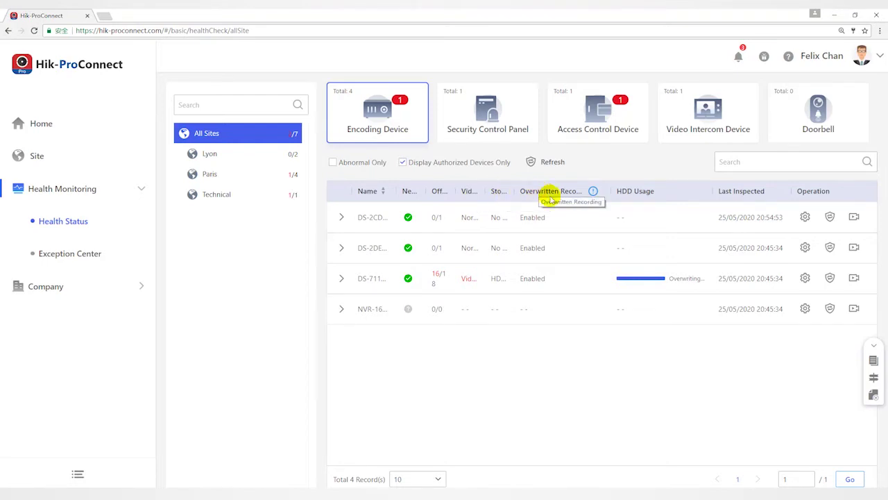
{"action": "left_click", "coordinate": [720, 194]}
{"action": "left_click", "coordinate": [363, 220]}
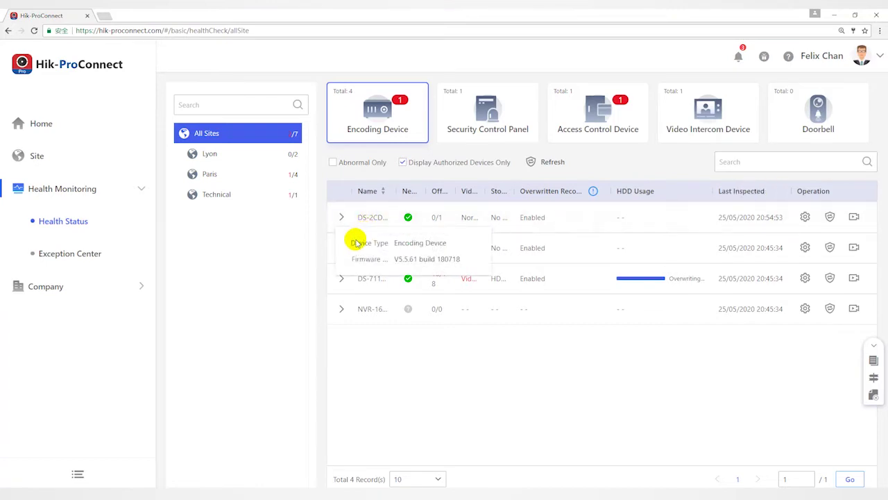
{"action": "left_click_drag", "start_coordinate": [352, 243], "coordinate": [461, 262]}
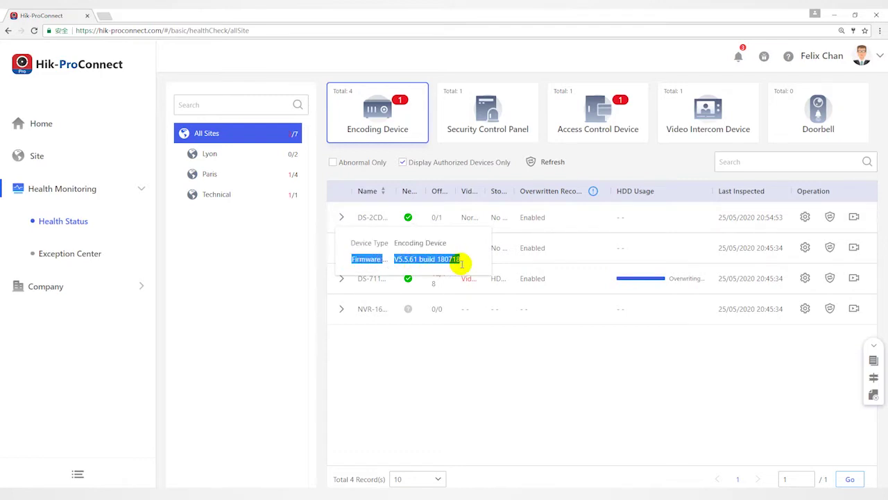
Inspect the first encoding device in the list and open its live view.
{"action": "left_click", "coordinate": [831, 218]}
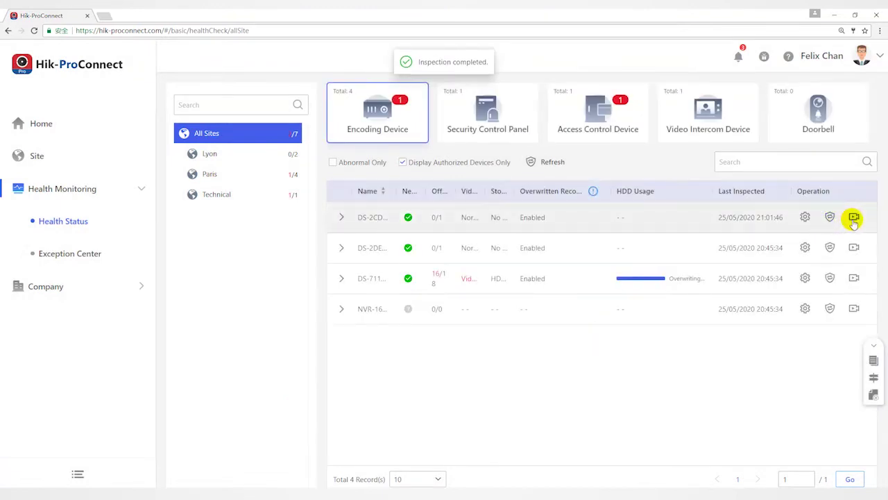
{"action": "left_click", "coordinate": [854, 217]}
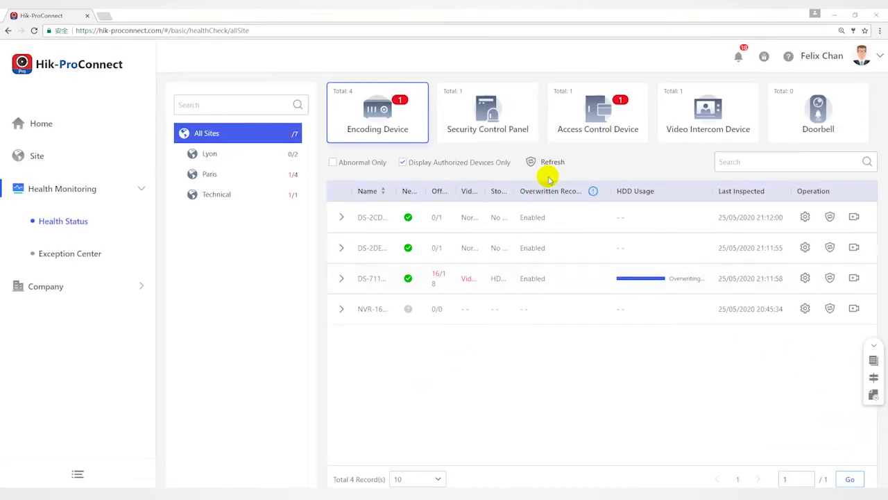
Start an inspection of all encoding devices and dismiss its progress window.
{"action": "left_click", "coordinate": [548, 162]}
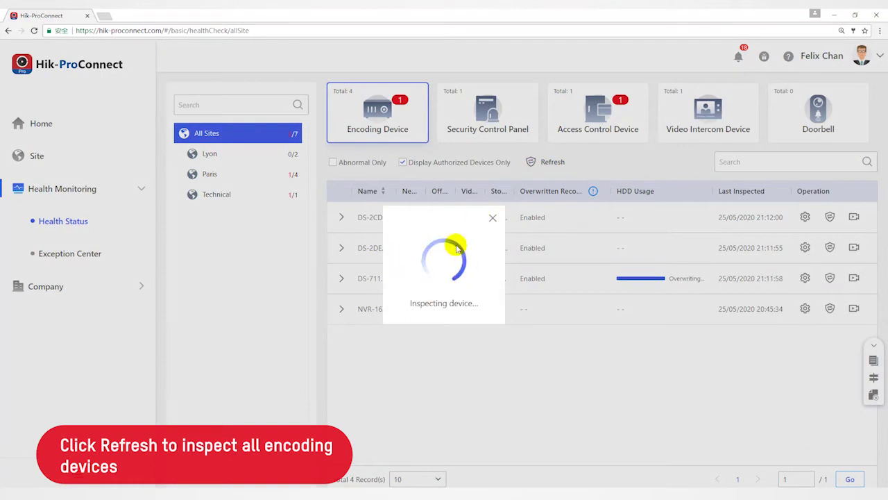
{"action": "left_click", "coordinate": [492, 219]}
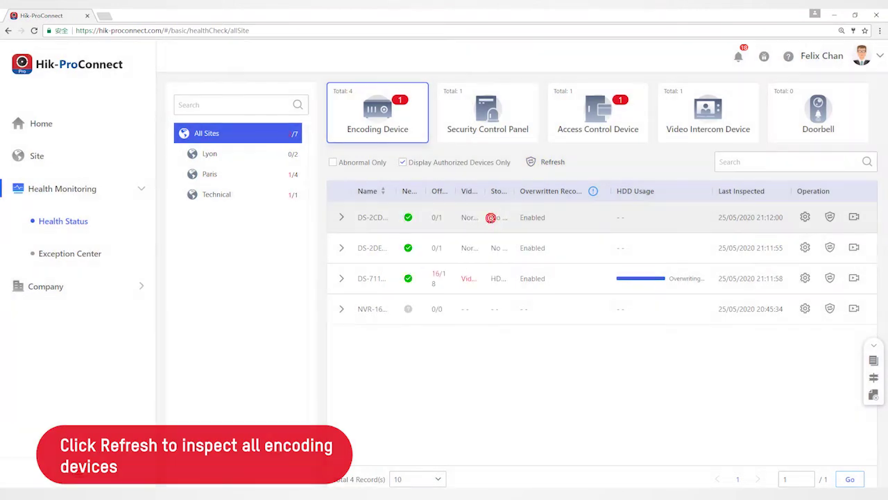
Limit the encoding device list to abnormal devices, and show all authorized devices again.
{"action": "left_click", "coordinate": [332, 163]}
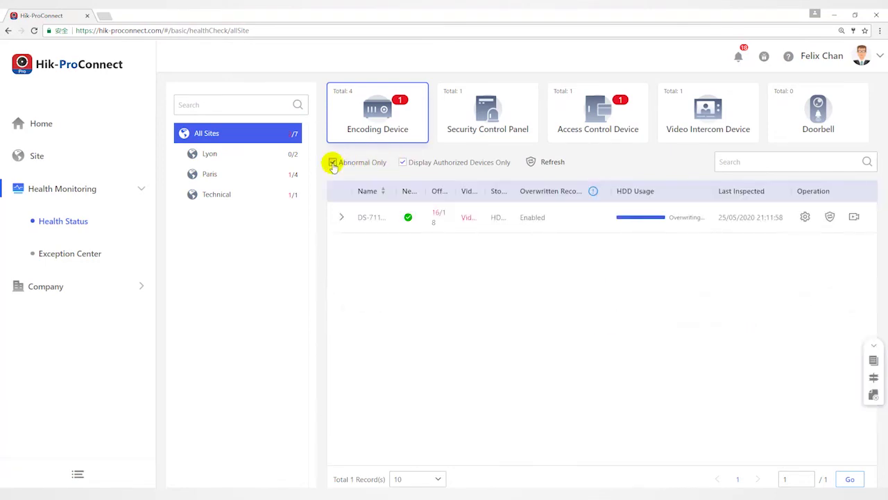
{"action": "left_click", "coordinate": [333, 164]}
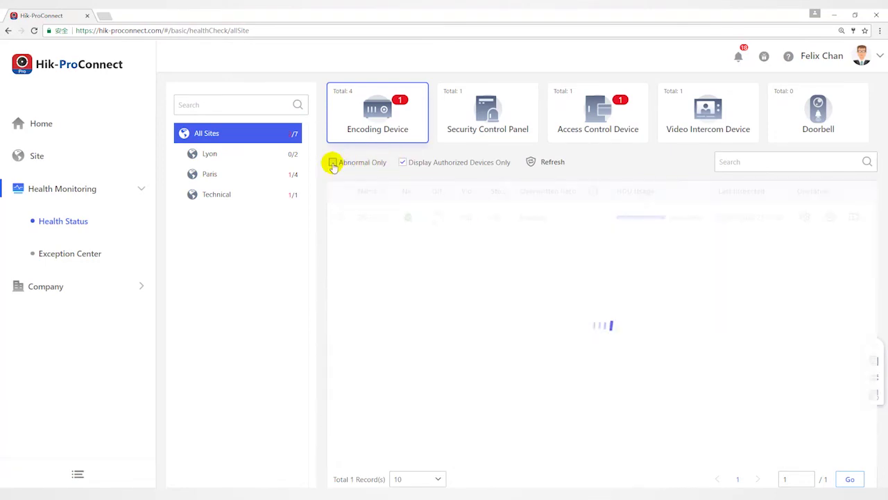
{"action": "left_click", "coordinate": [402, 162]}
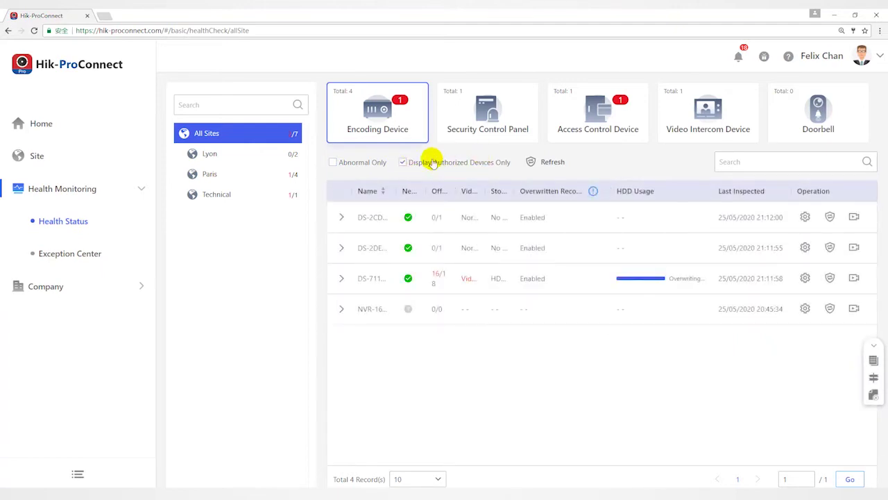
Show the security control panels of all sites, check the other status indicators and expand the listed panel's details.
{"action": "left_click", "coordinate": [487, 122]}
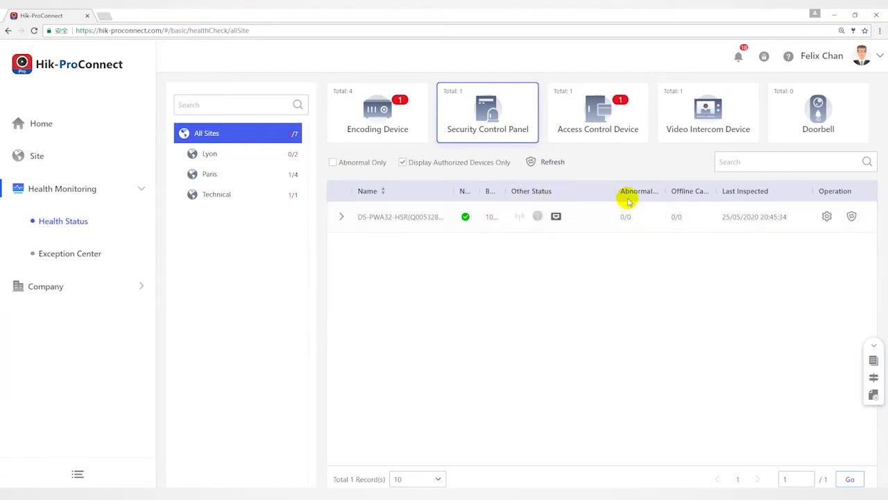
{"action": "mouse_move", "coordinate": [556, 216]}
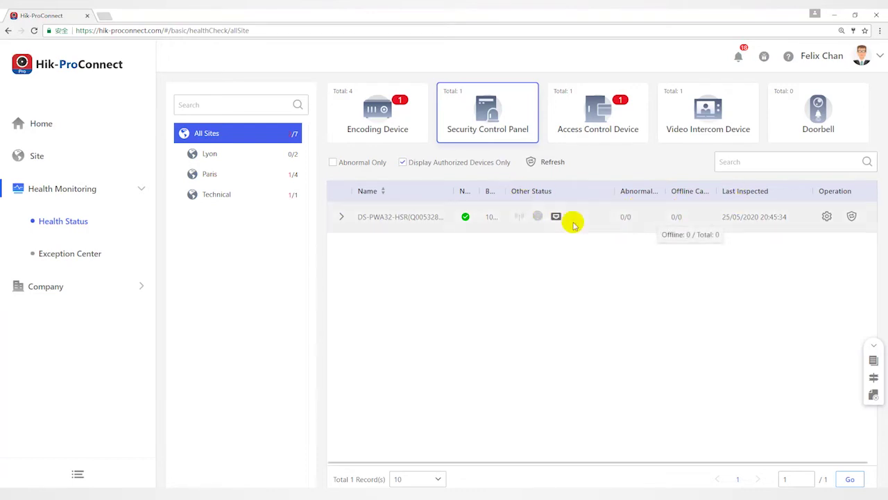
{"action": "mouse_move", "coordinate": [368, 218]}
{"action": "left_click", "coordinate": [340, 216]}
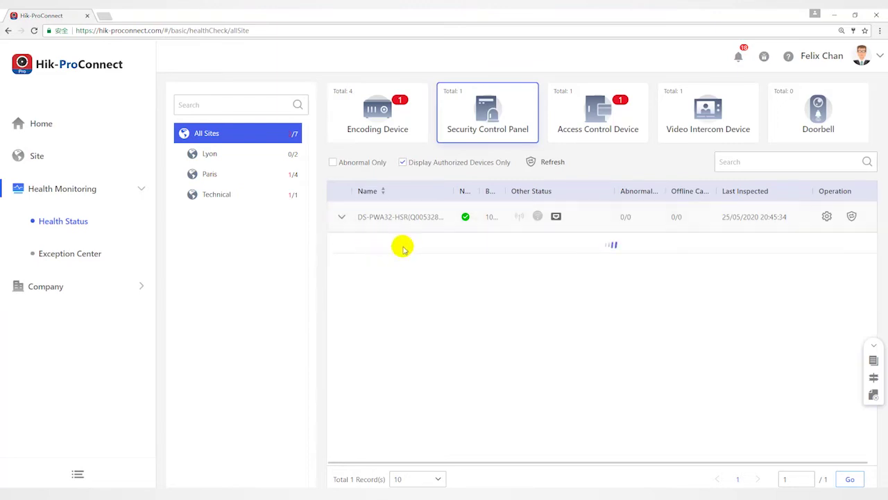
Check the status lists of the access control devices and the video intercom devices.
{"action": "left_click", "coordinate": [595, 123]}
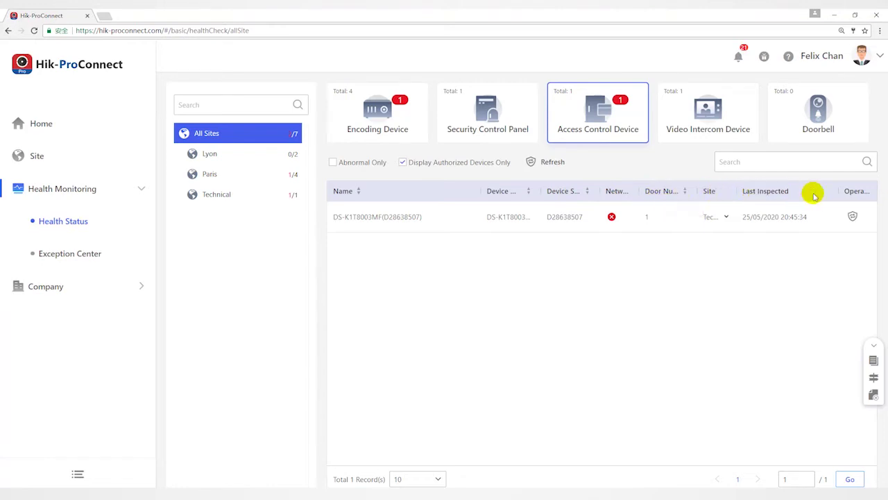
{"action": "left_click", "coordinate": [675, 123]}
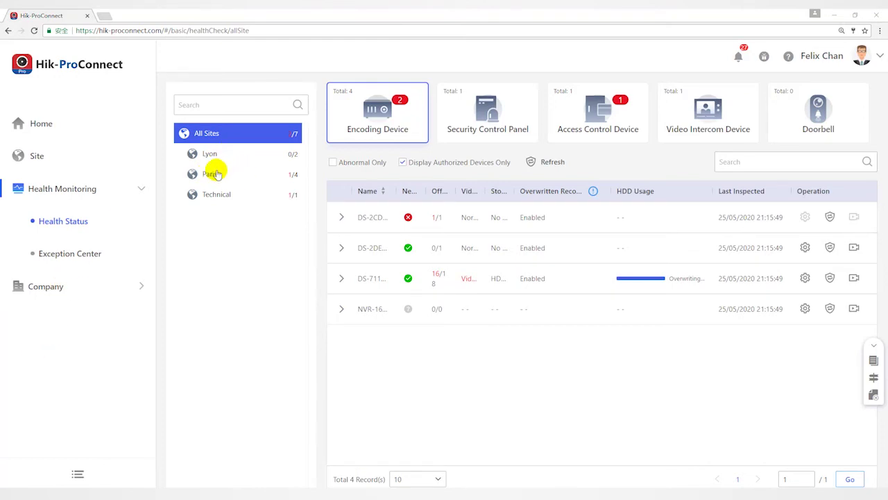
Open the Paris site's device status, filter it to abnormal devices only and clear that filter again.
{"action": "left_click", "coordinate": [216, 173]}
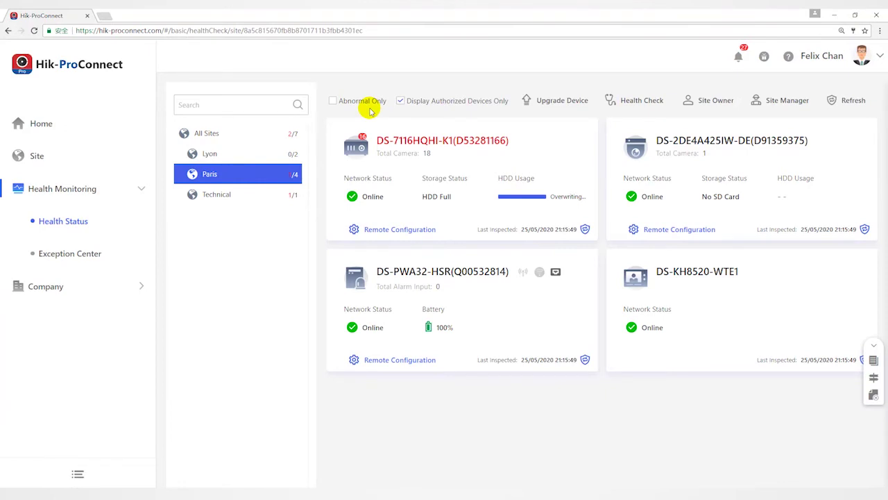
{"action": "left_click", "coordinate": [333, 101]}
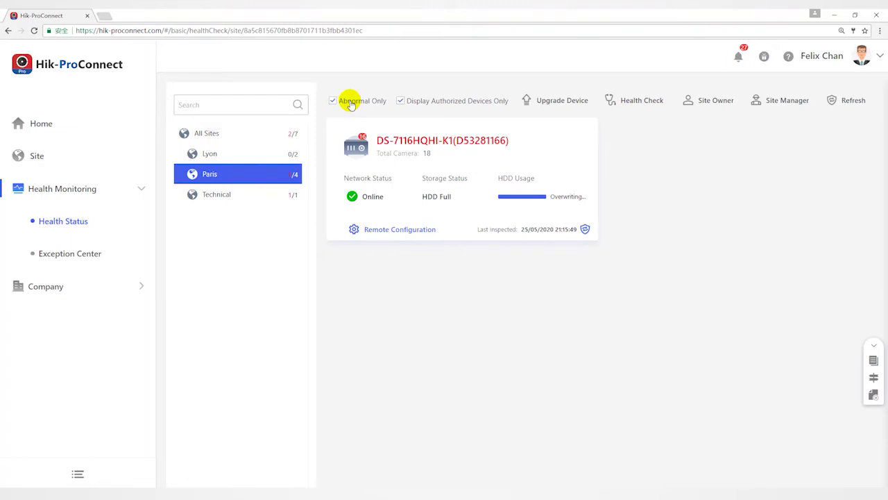
{"action": "left_click", "coordinate": [351, 103]}
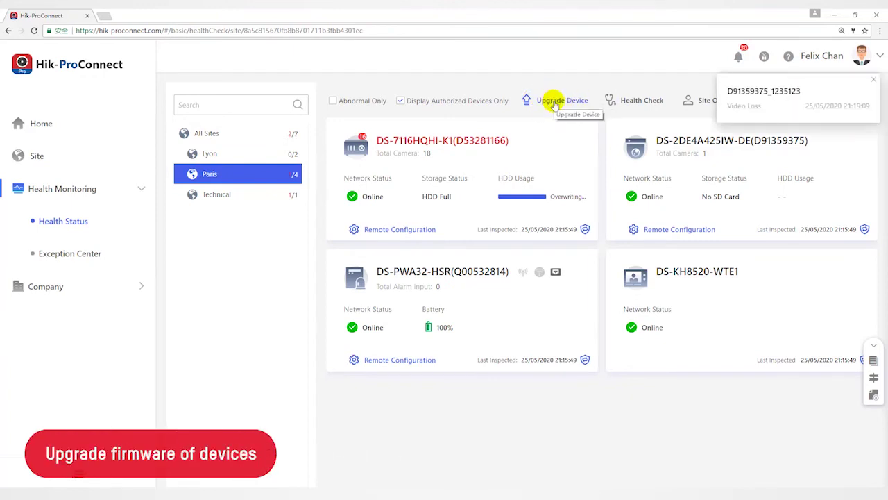
Check the Paris site for upgradable devices and read the precautions for firmware upgrading.
{"action": "left_click", "coordinate": [554, 103]}
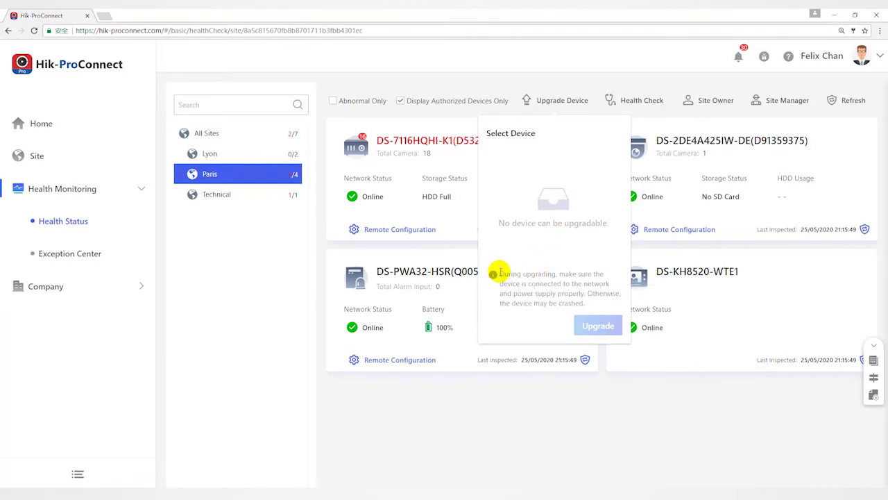
{"action": "left_click_drag", "start_coordinate": [501, 273], "coordinate": [587, 303]}
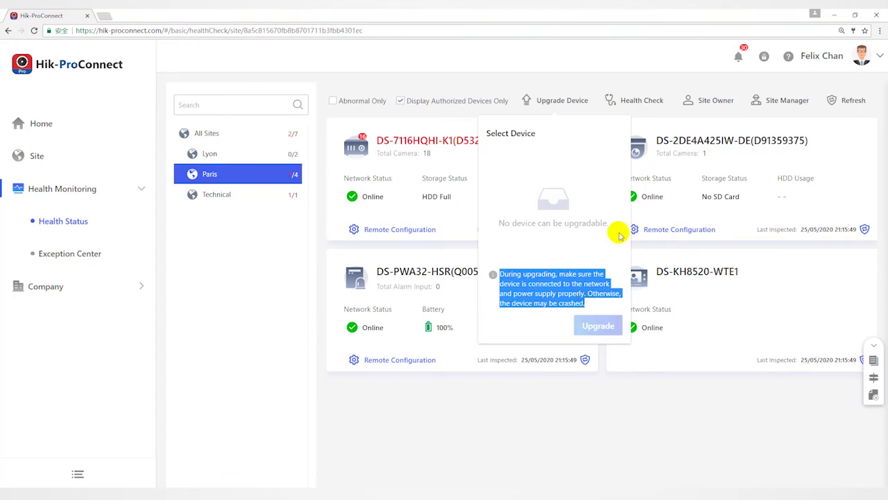
Run a health check on the Paris site, review each device's status and minimize the check window.
{"action": "left_click", "coordinate": [633, 102]}
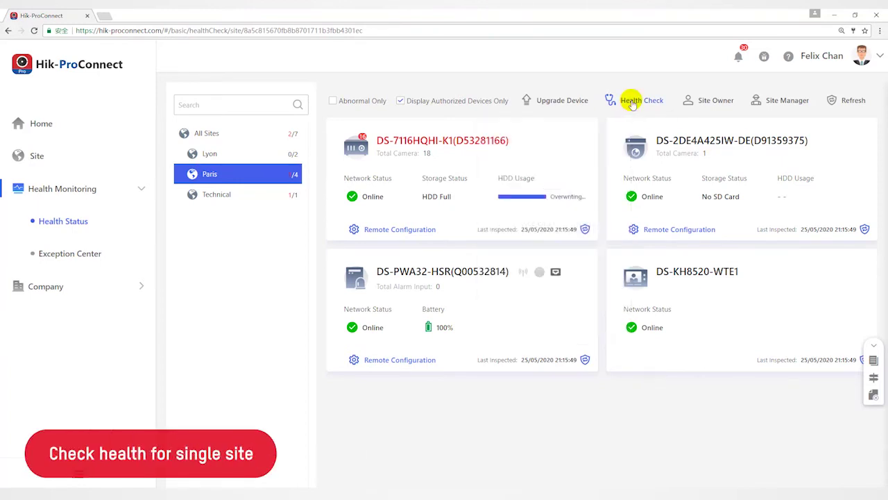
{"action": "left_click", "coordinate": [633, 102]}
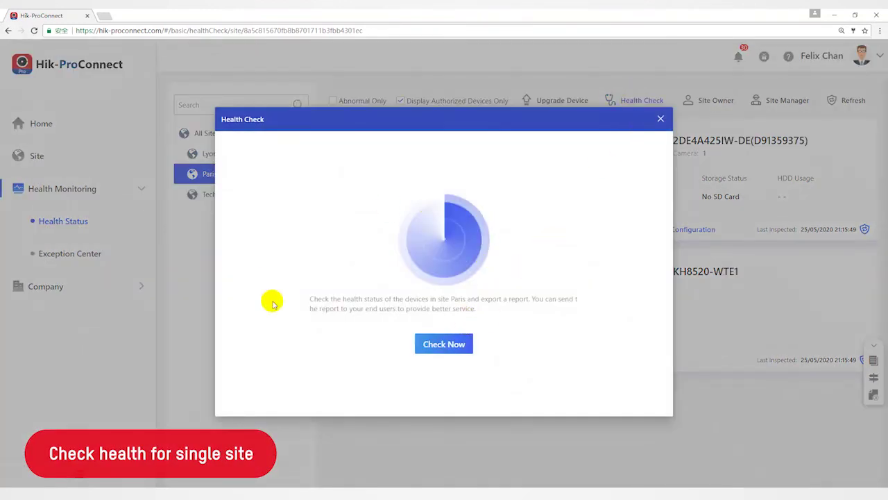
{"action": "left_click", "coordinate": [451, 345]}
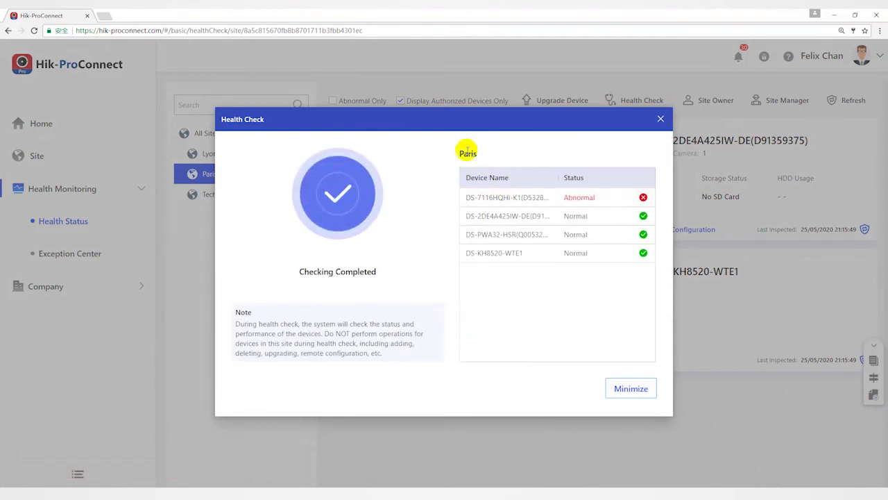
{"action": "left_click", "coordinate": [423, 231]}
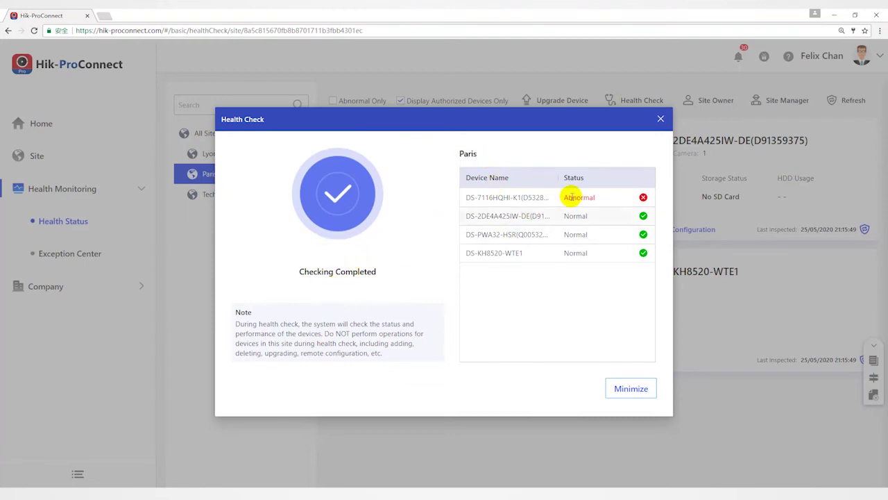
{"action": "left_click", "coordinate": [630, 388]}
View the Paris site owner's contact details.
{"action": "mouse_move", "coordinate": [699, 99]}
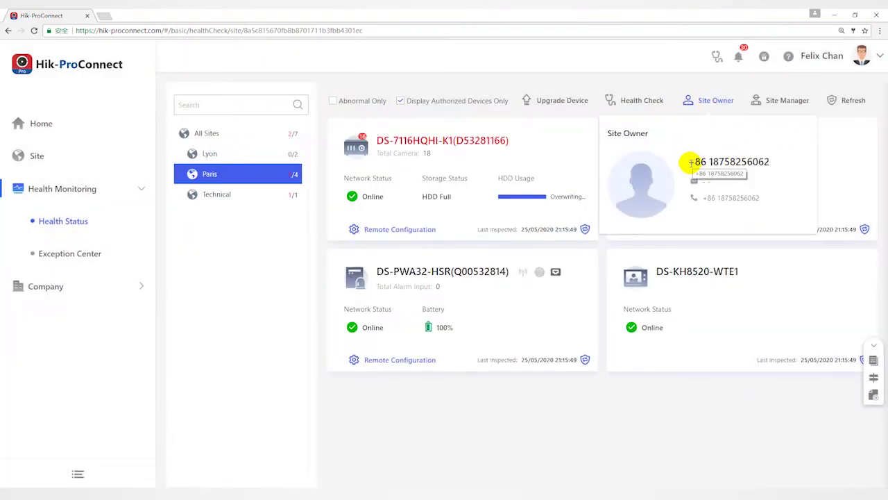
{"action": "left_click_drag", "start_coordinate": [691, 162], "coordinate": [770, 163]}
{"action": "left_click", "coordinate": [770, 162]}
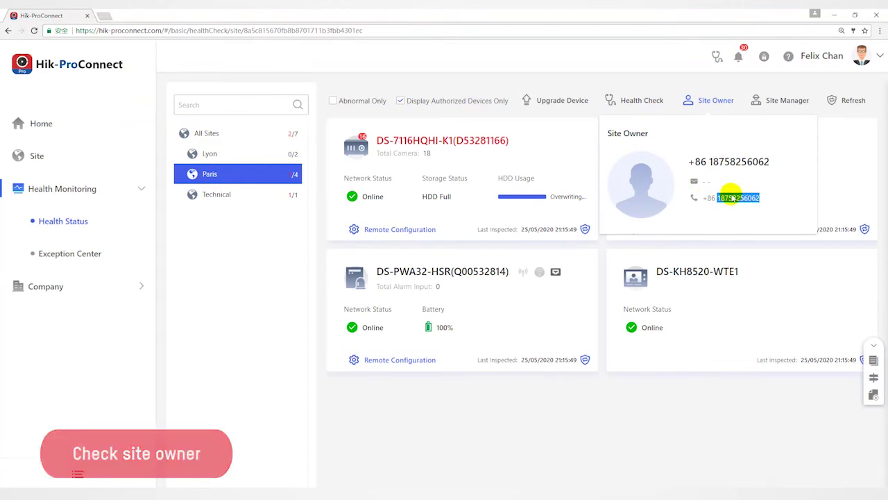
View the Paris site manager's name and contact details.
{"action": "left_click", "coordinate": [788, 103]}
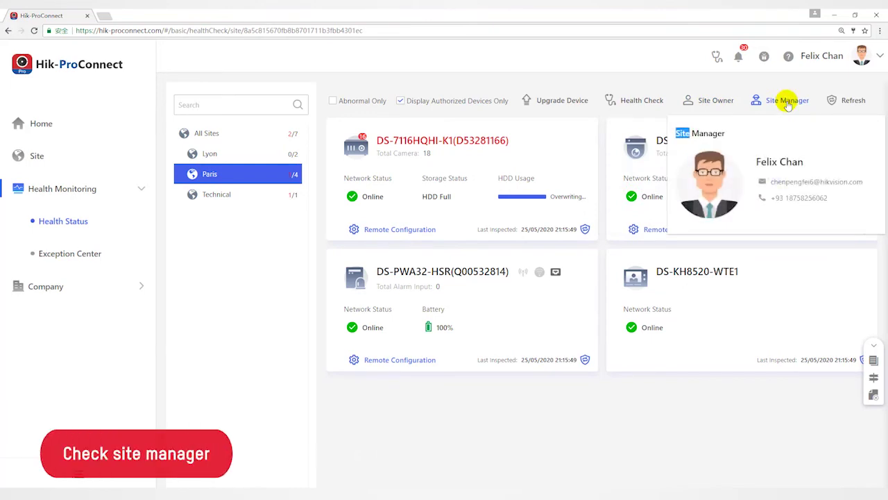
{"action": "triple_click", "coordinate": [701, 128]}
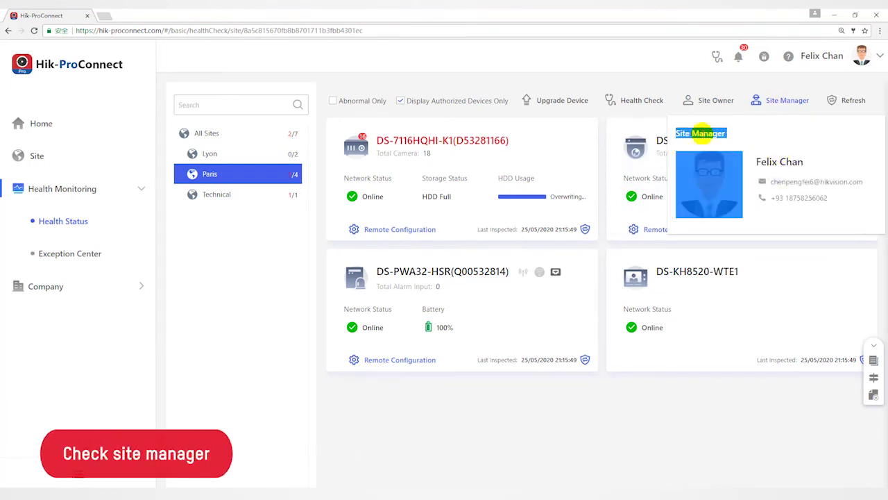
{"action": "left_click", "coordinate": [756, 138]}
{"action": "triple_click", "coordinate": [805, 162]}
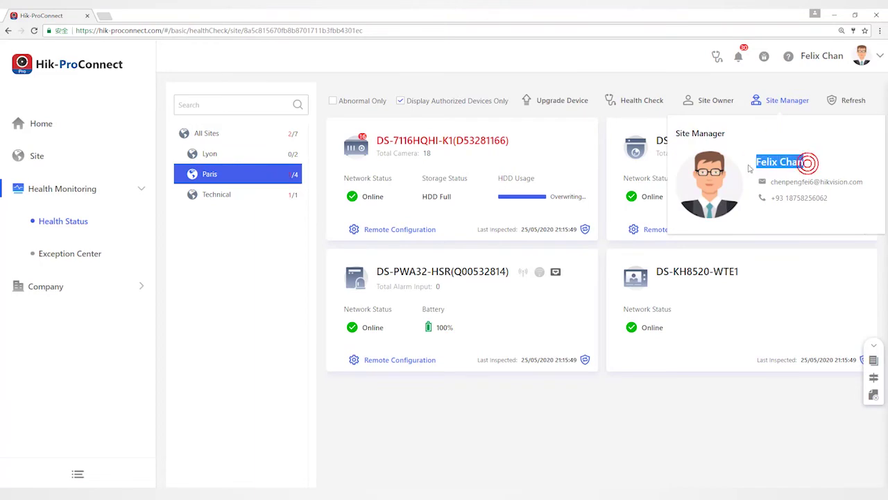
{"action": "left_click", "coordinate": [804, 160]}
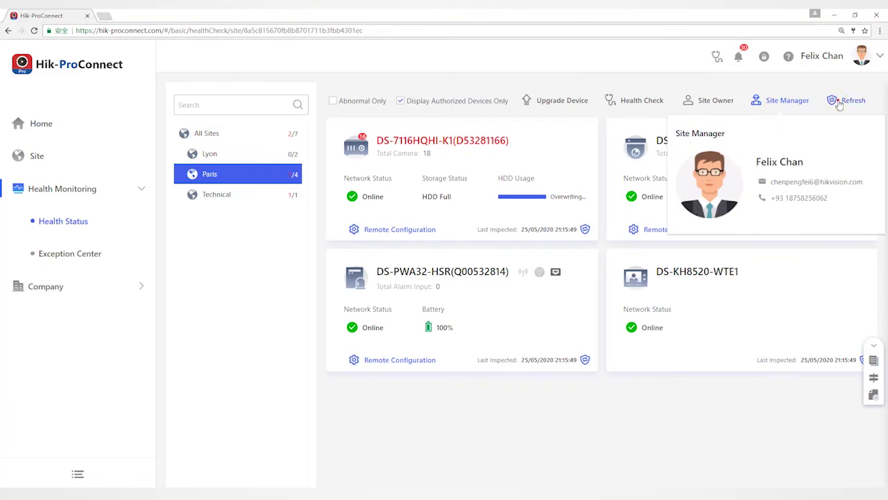
Start an inspection of all Paris site devices, dismiss its progress window and inspect the DS-7116HQHI-K1 individually.
{"action": "left_click", "coordinate": [839, 101]}
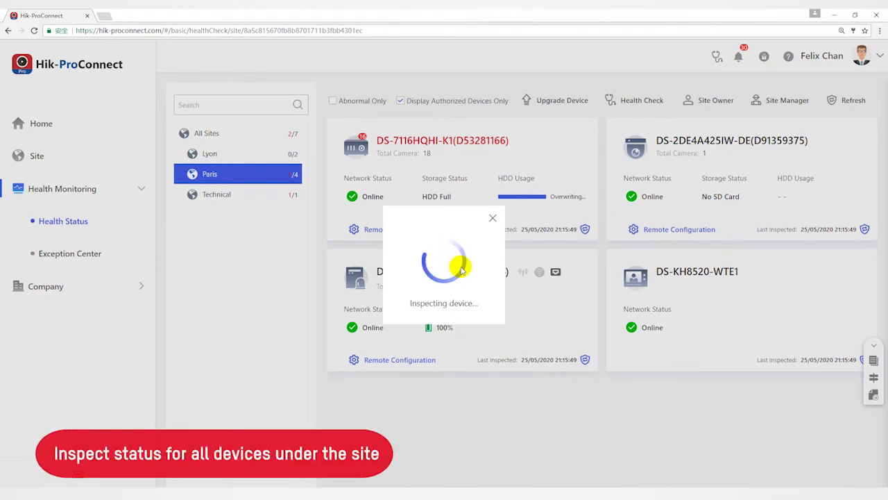
{"action": "left_click", "coordinate": [492, 220]}
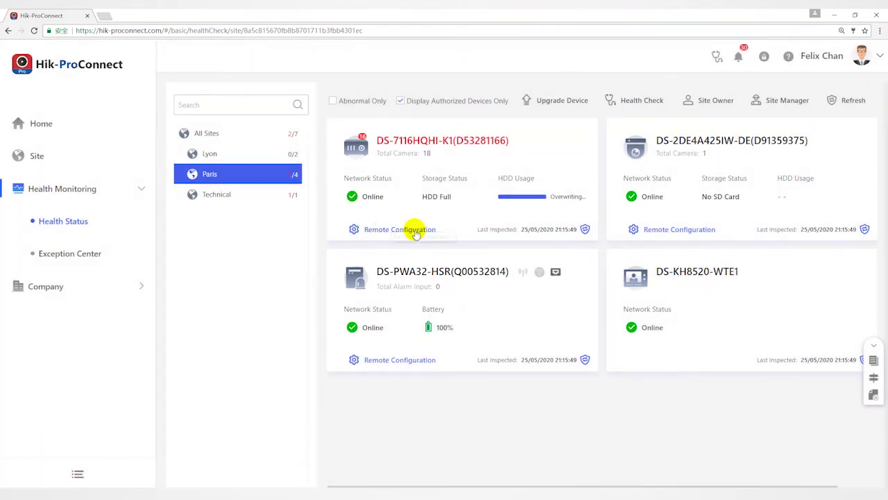
{"action": "left_click", "coordinate": [586, 229]}
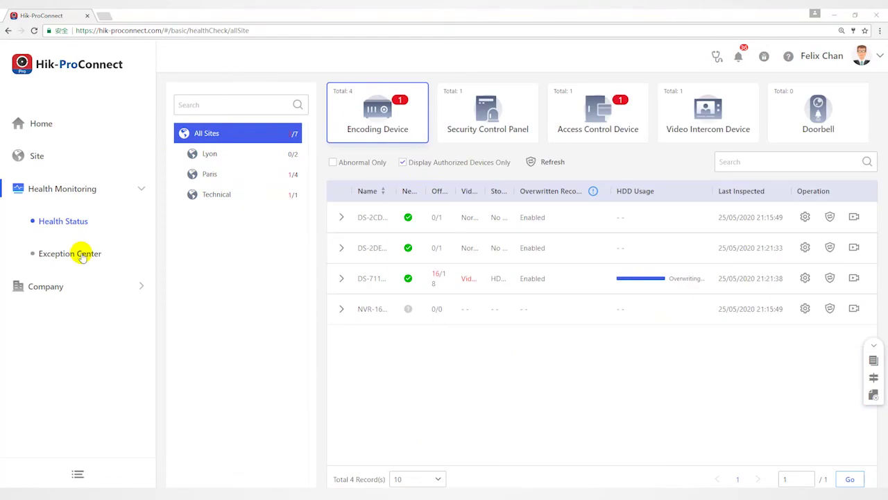
Open the Exception Center and show the exceptions of channel 1235123 under the Paris site's DS-2DE4A425IW device.
{"action": "left_click", "coordinate": [82, 254]}
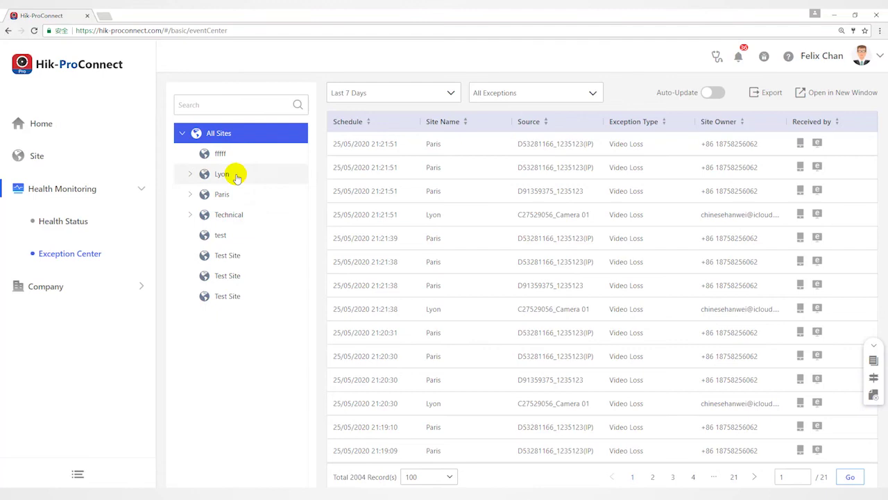
{"action": "left_click", "coordinate": [191, 197]}
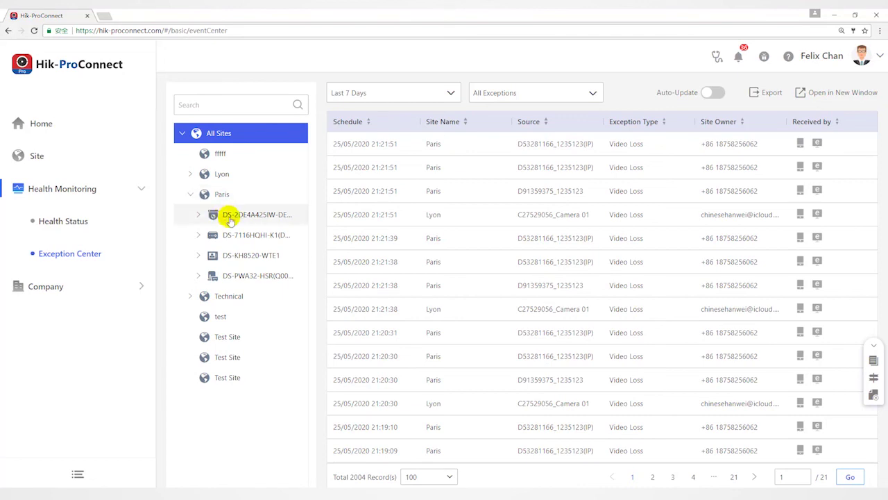
{"action": "left_click", "coordinate": [199, 214]}
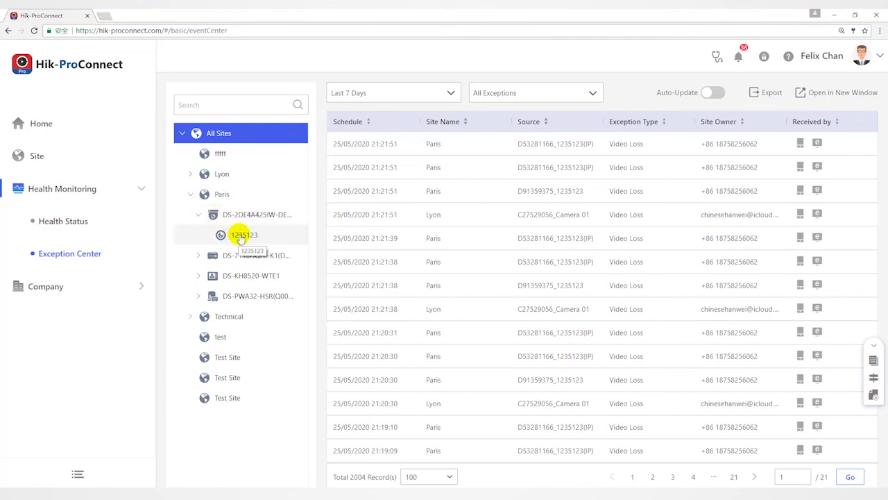
{"action": "left_click", "coordinate": [238, 214]}
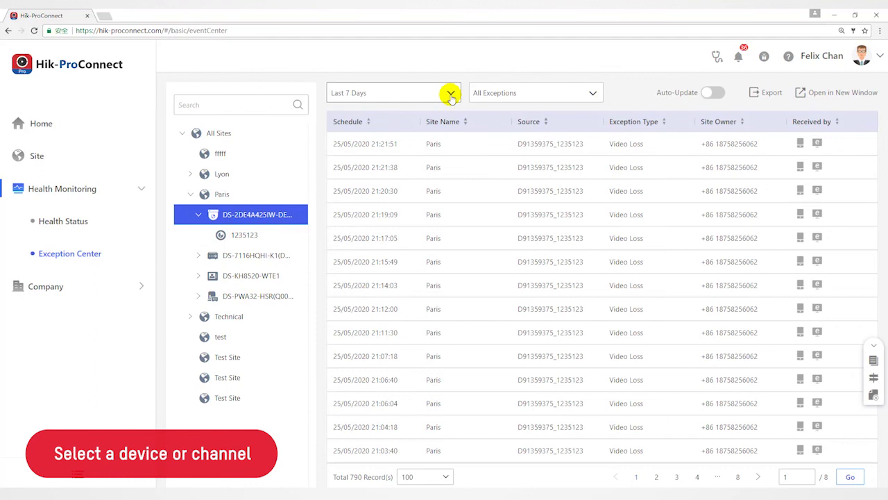
{"action": "left_click", "coordinate": [255, 235]}
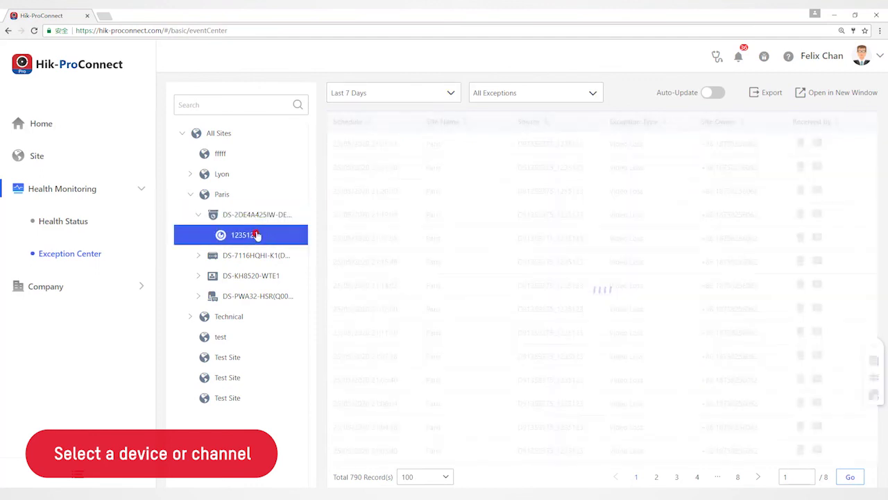
Limit the exceptions to the custom period 22/05/2020 - 23/05/2020 and check the exception type options, keeping All Exceptions.
{"action": "left_click", "coordinate": [452, 97]}
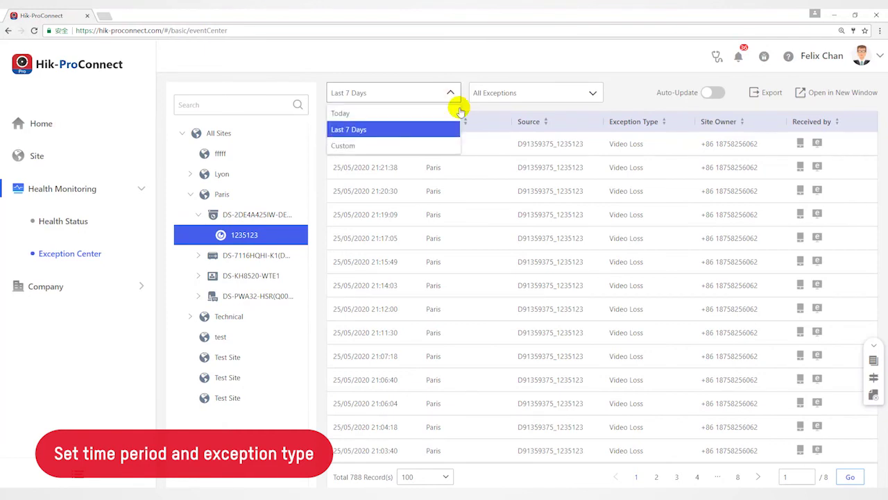
{"action": "left_click", "coordinate": [386, 144]}
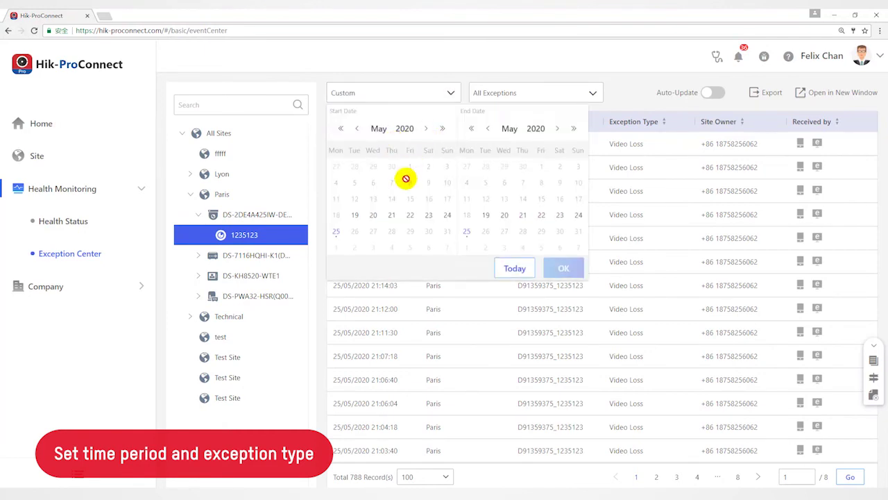
{"action": "left_click", "coordinate": [487, 216]}
{"action": "left_click", "coordinate": [546, 265]}
{"action": "left_click", "coordinate": [524, 220]}
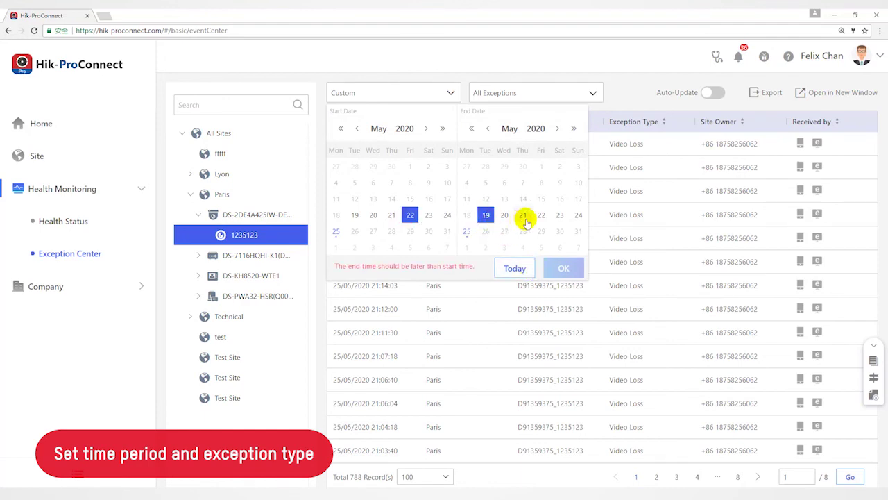
{"action": "left_click", "coordinate": [559, 214]}
{"action": "left_click", "coordinate": [566, 267]}
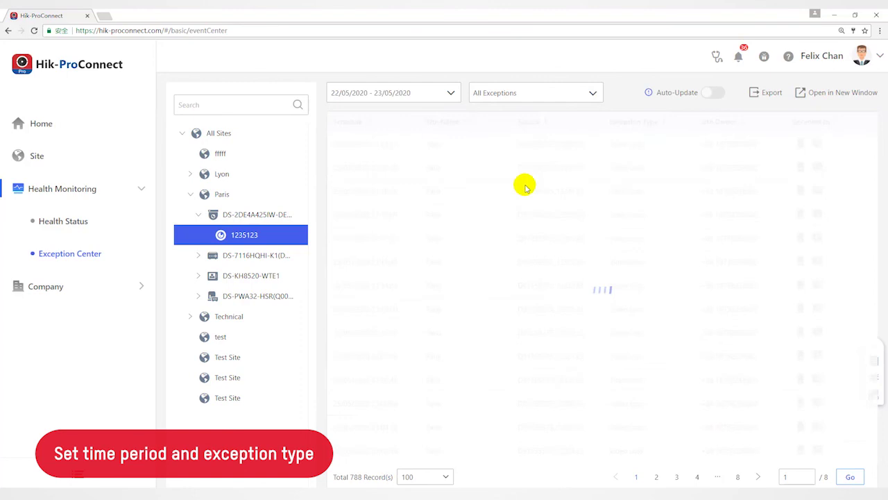
{"action": "left_click", "coordinate": [590, 92]}
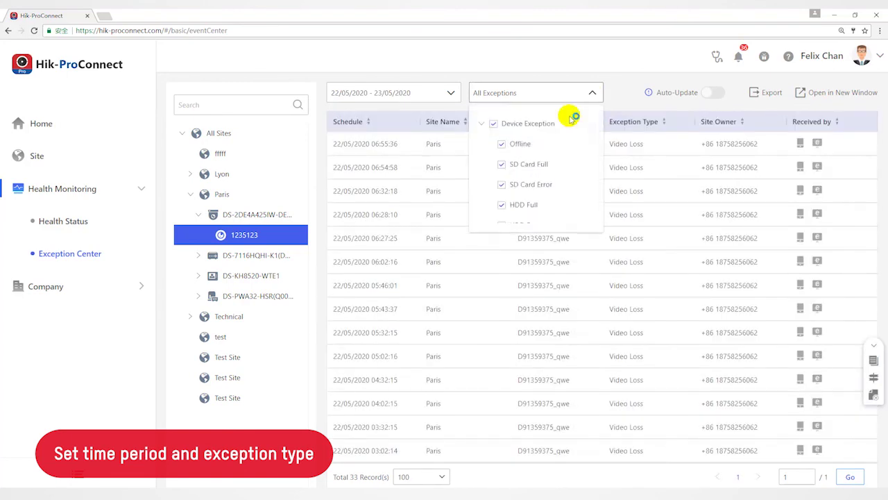
{"action": "left_click", "coordinate": [621, 93]}
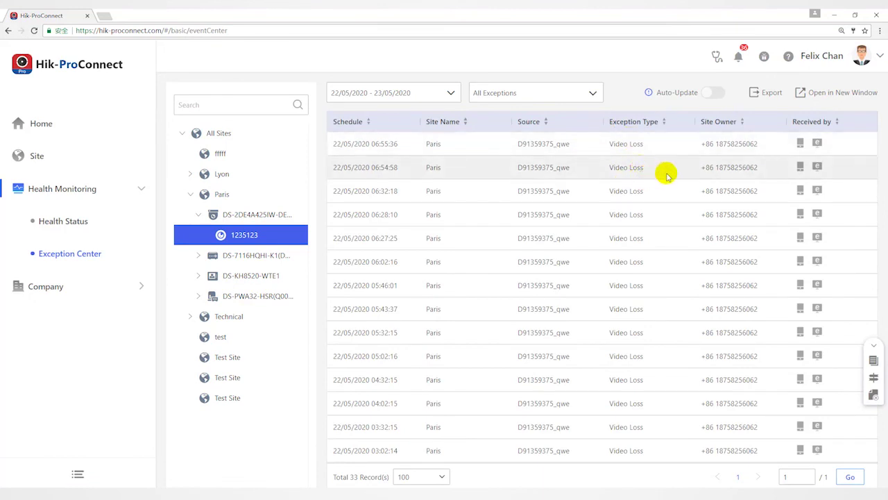
Export the filtered exception records and open the Exception Center in a new window.
{"action": "left_click", "coordinate": [762, 95]}
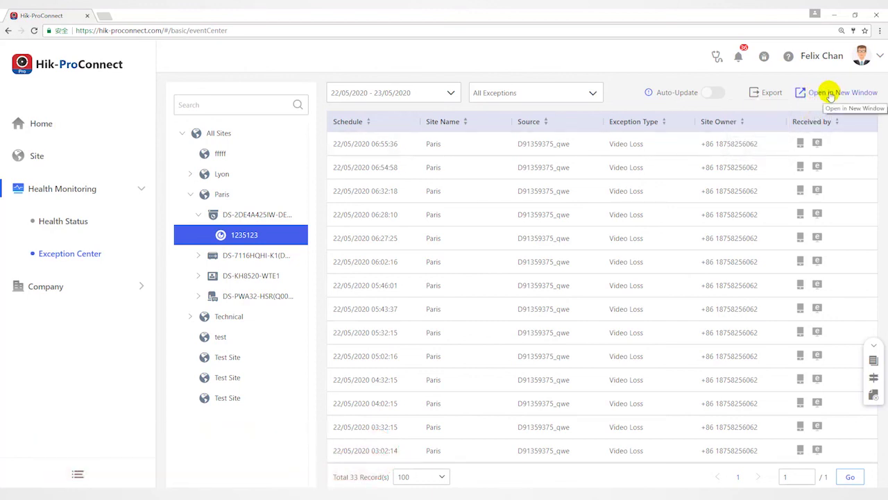
{"action": "left_click", "coordinate": [831, 95]}
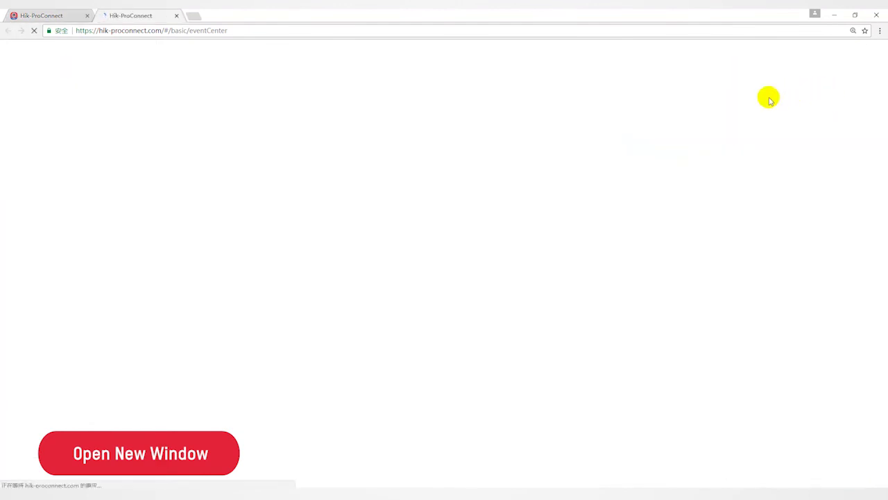